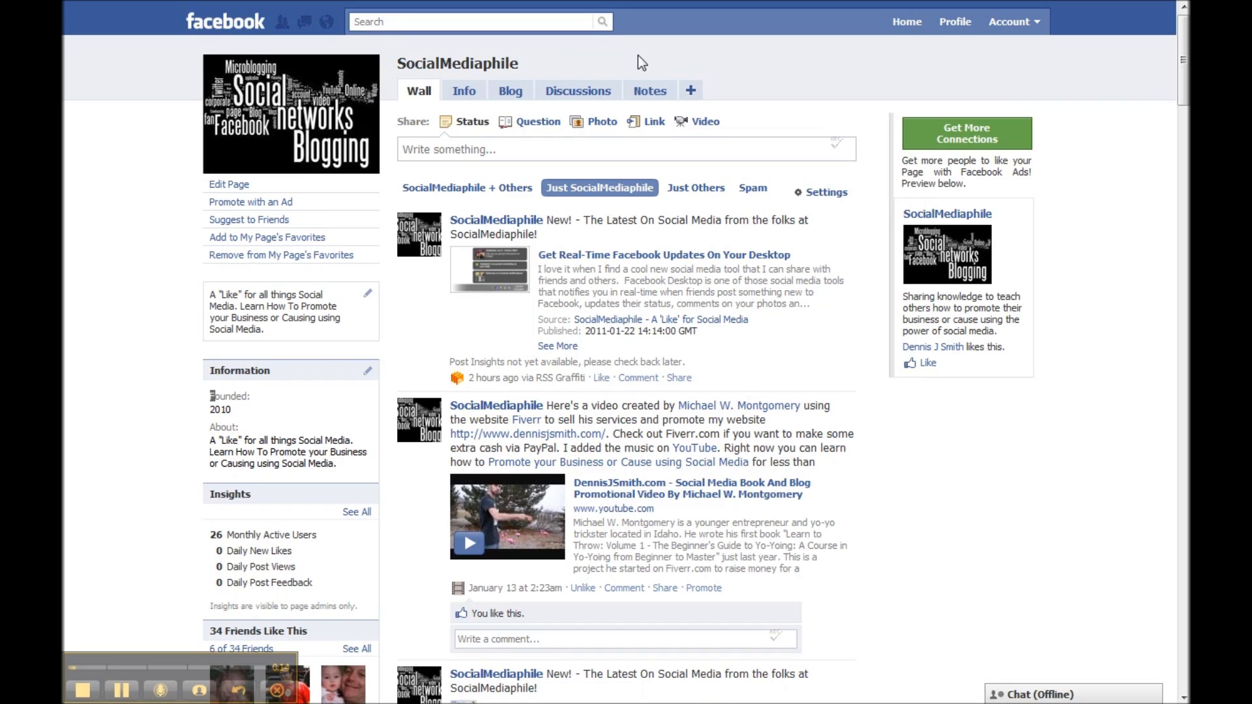
Delete the Notes tab from the SocialMediaphile page.
{"action": "left_click", "coordinate": [650, 97]}
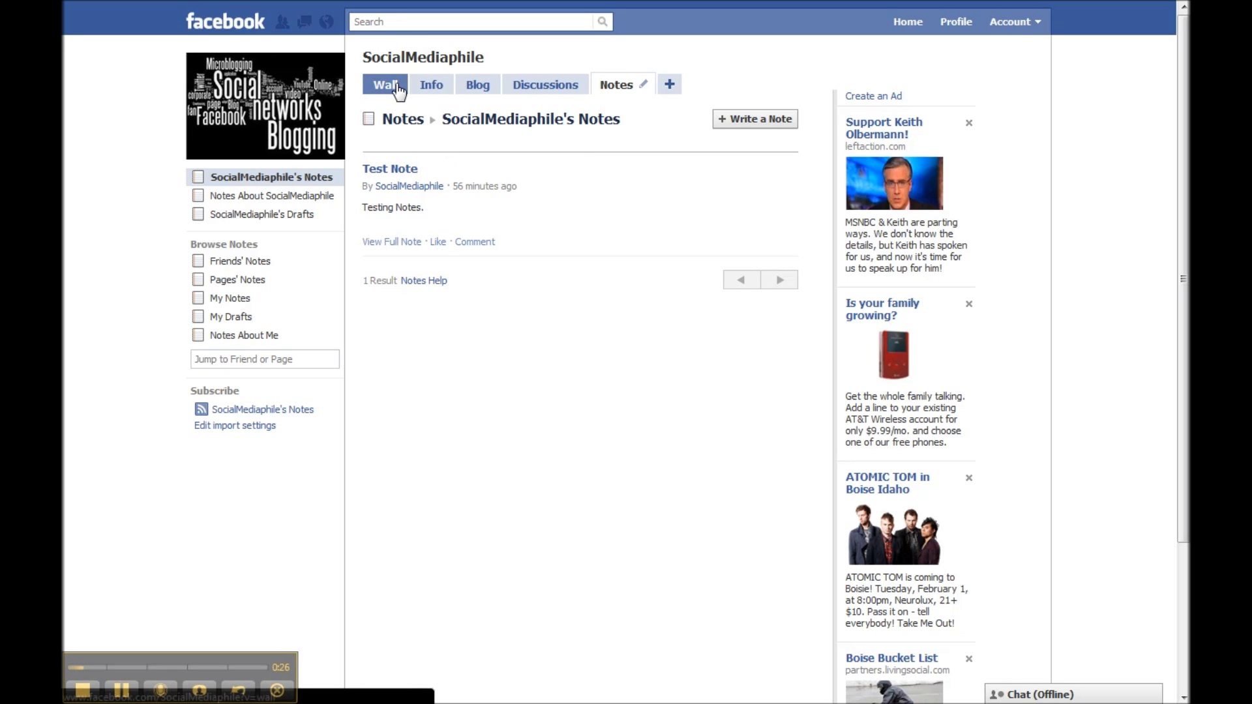
{"action": "left_click", "coordinate": [644, 86]}
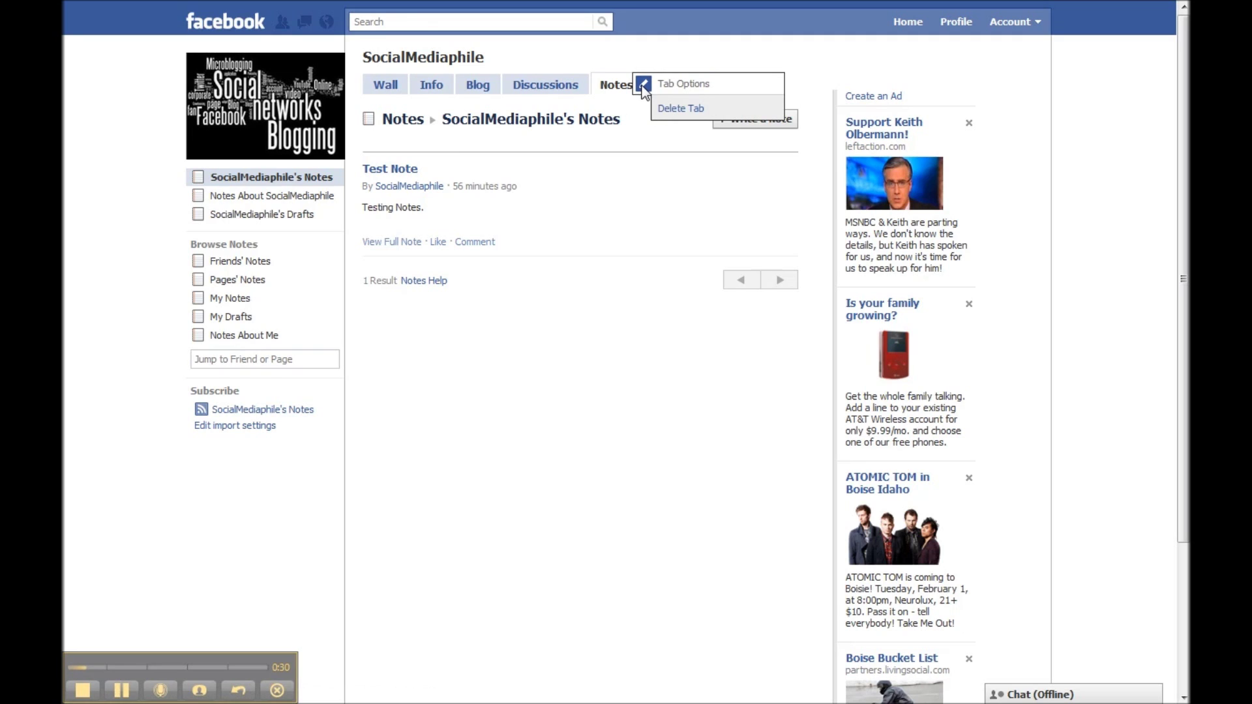
{"action": "left_click", "coordinate": [680, 108]}
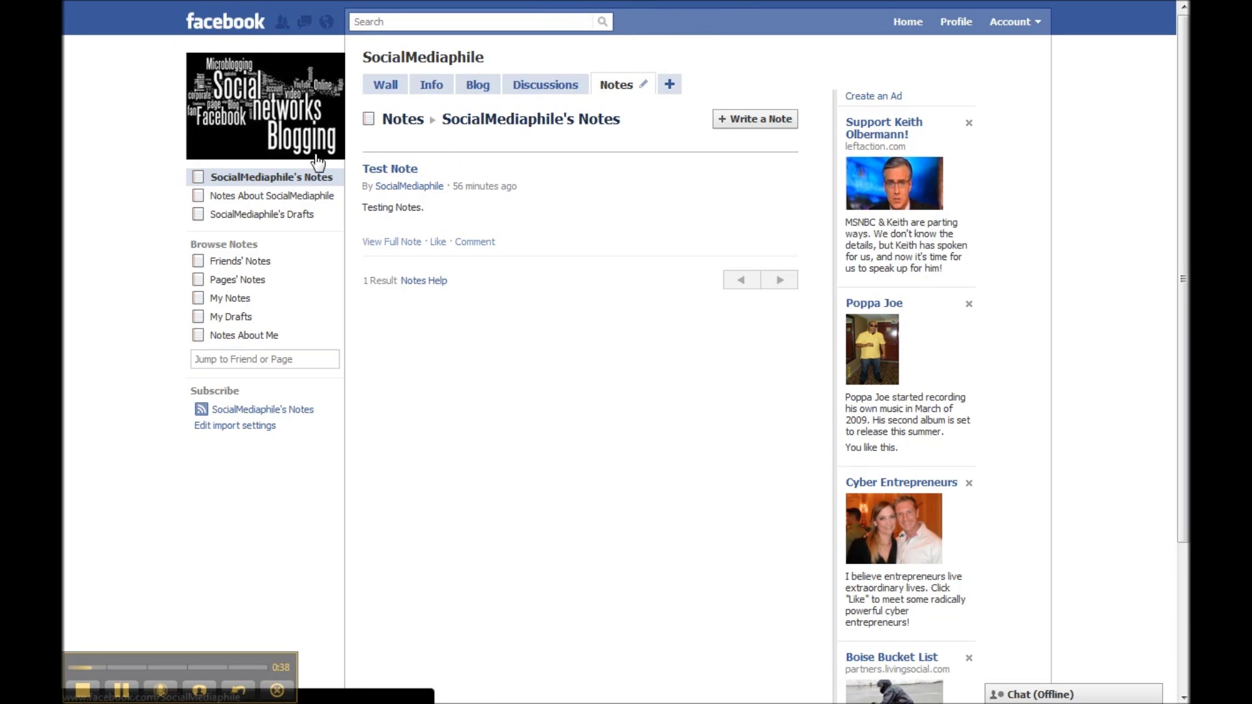
Return to the Wall, review the addable tabs list, then open the page's edit settings.
{"action": "left_click", "coordinate": [410, 187]}
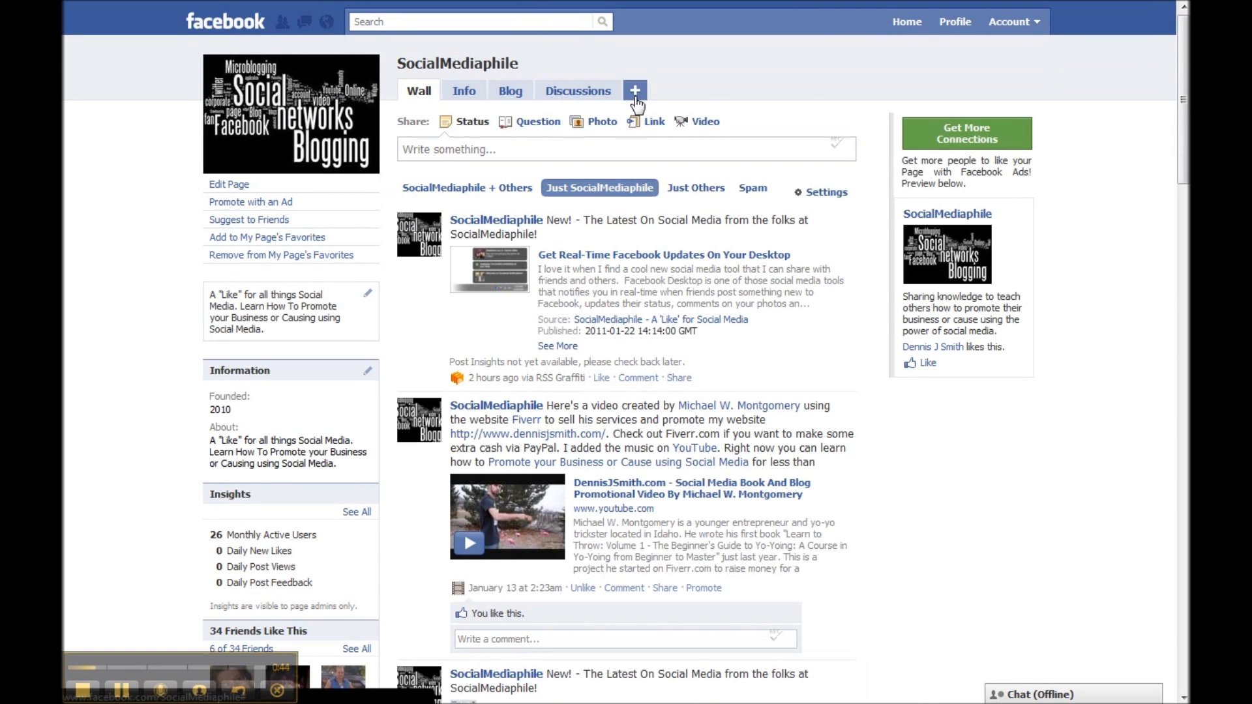
{"action": "left_click", "coordinate": [635, 91]}
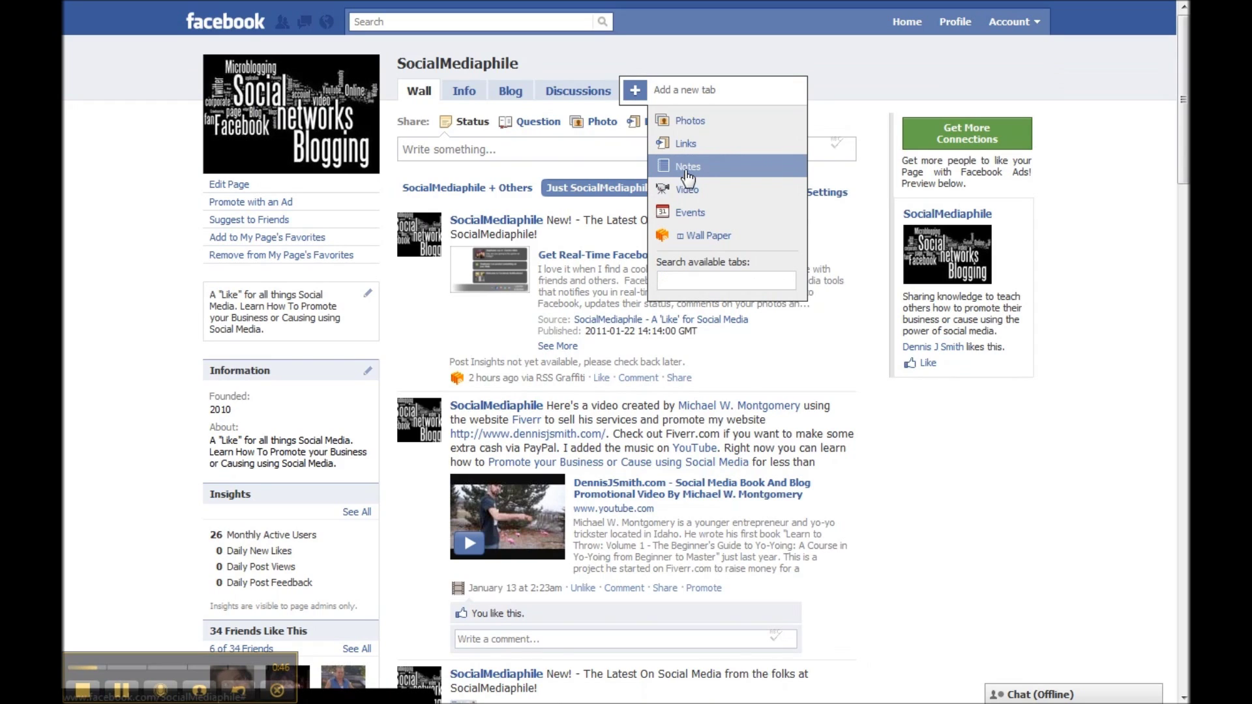
{"action": "left_click", "coordinate": [714, 68]}
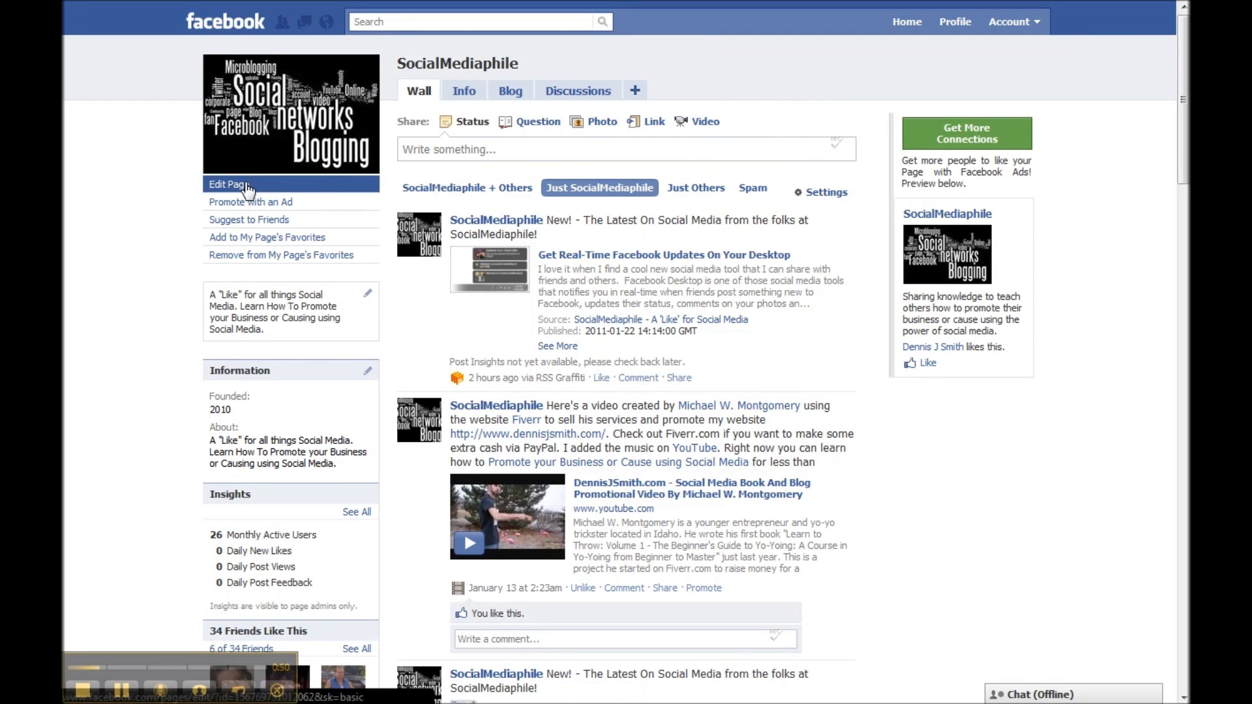
{"action": "left_click", "coordinate": [247, 190]}
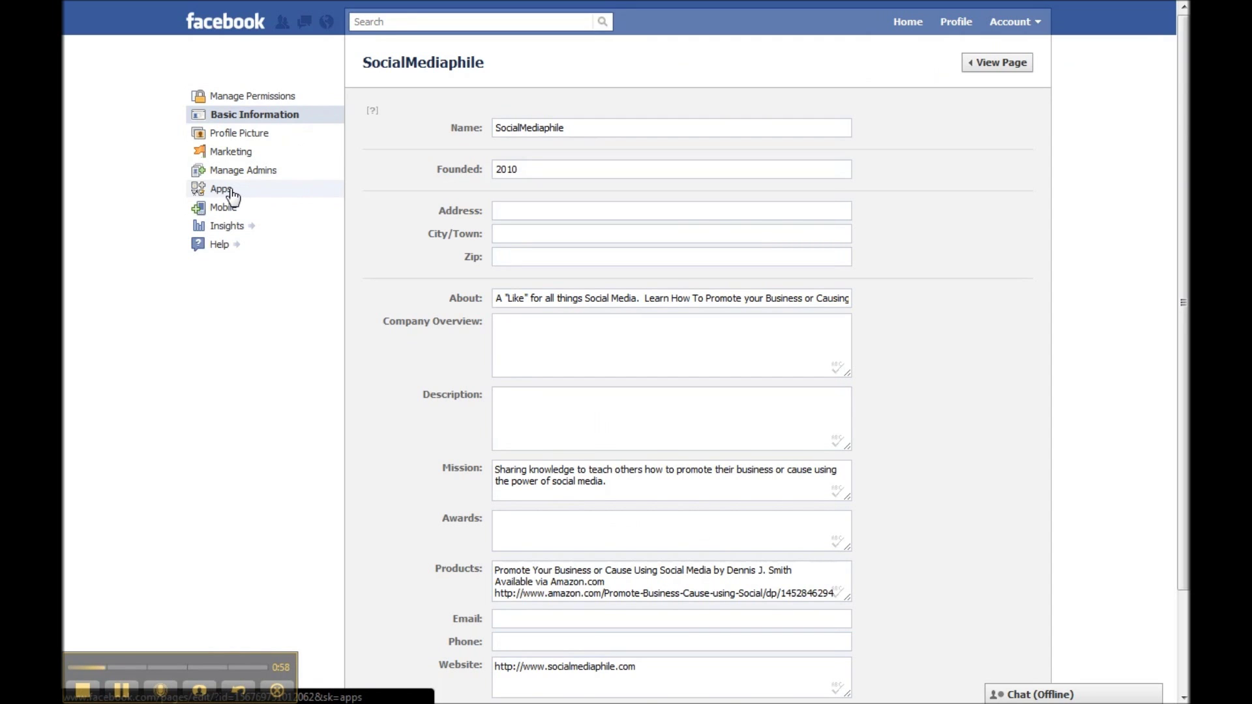
Remove the Notes app from the page's added Apps and go back to the public Wall.
{"action": "left_click", "coordinate": [231, 194]}
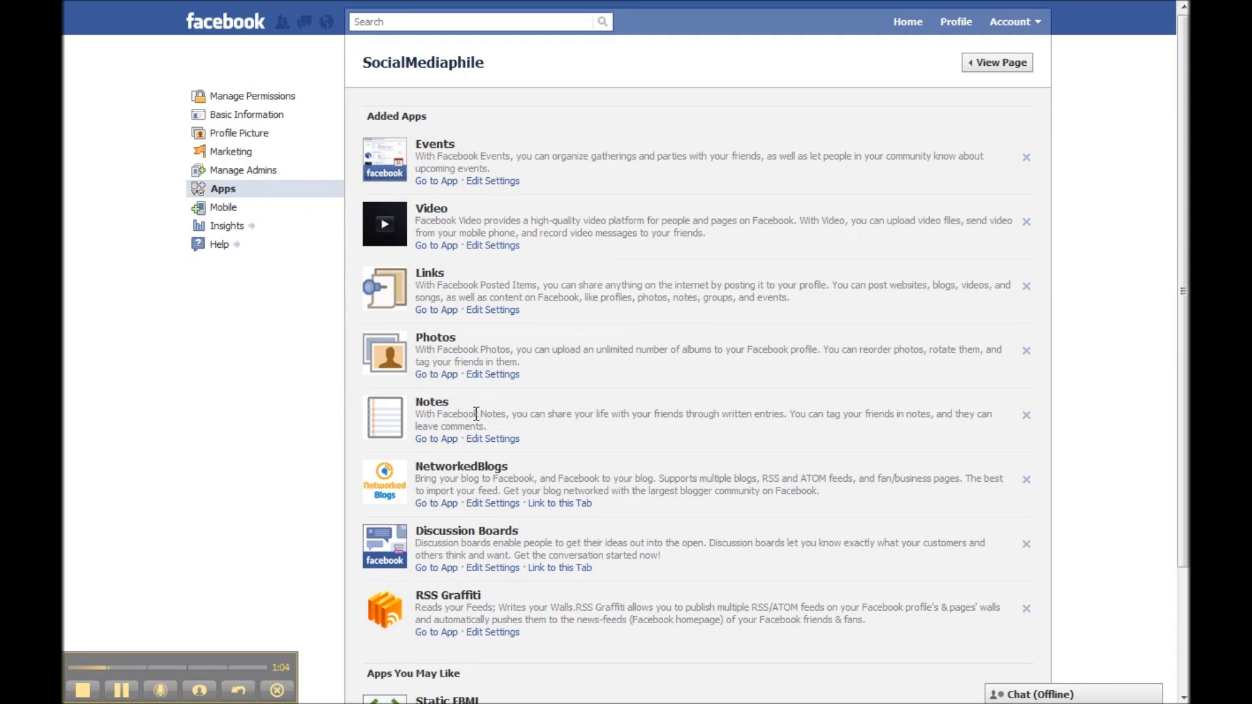
{"action": "left_click", "coordinate": [506, 440]}
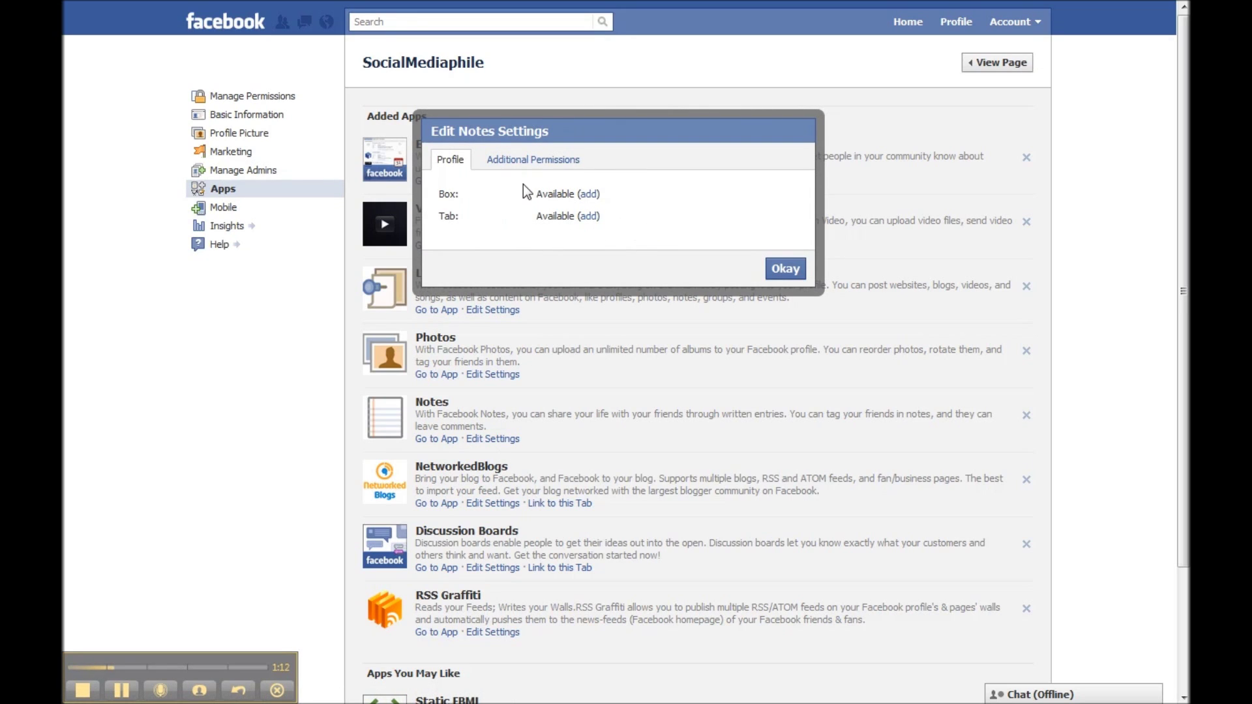
{"action": "left_click", "coordinate": [790, 270]}
{"action": "left_click", "coordinate": [1025, 416]}
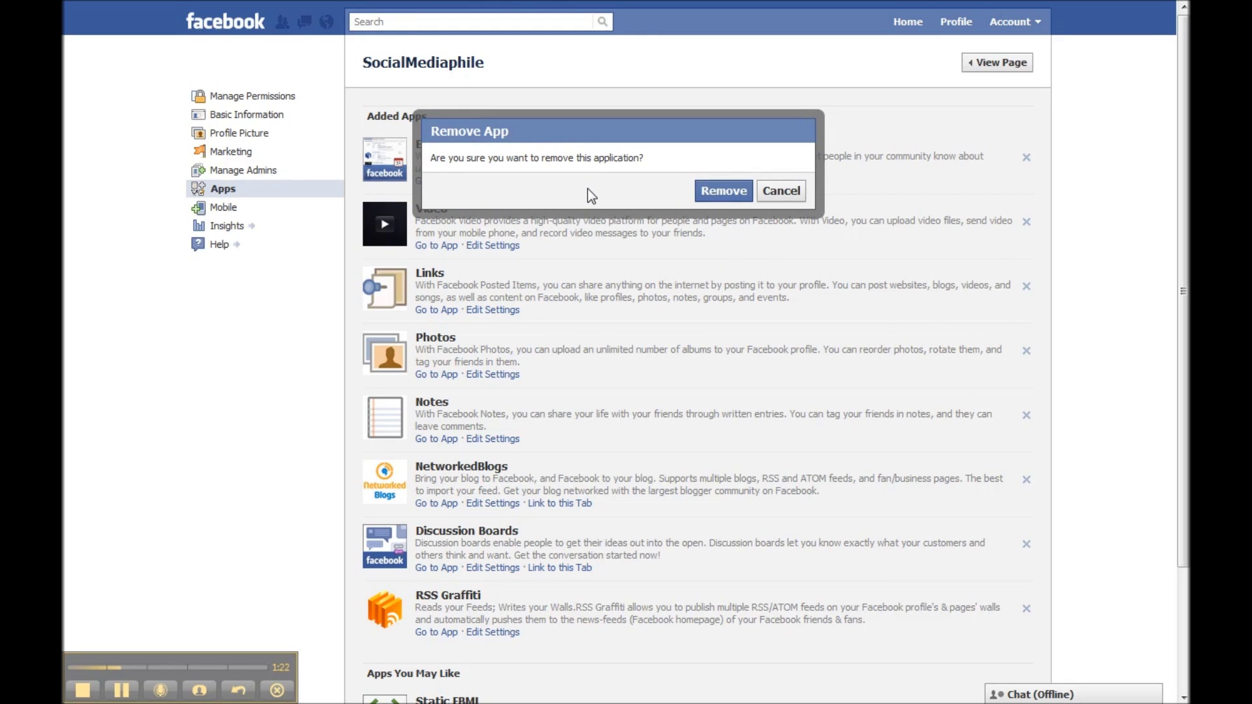
{"action": "left_click", "coordinate": [708, 192]}
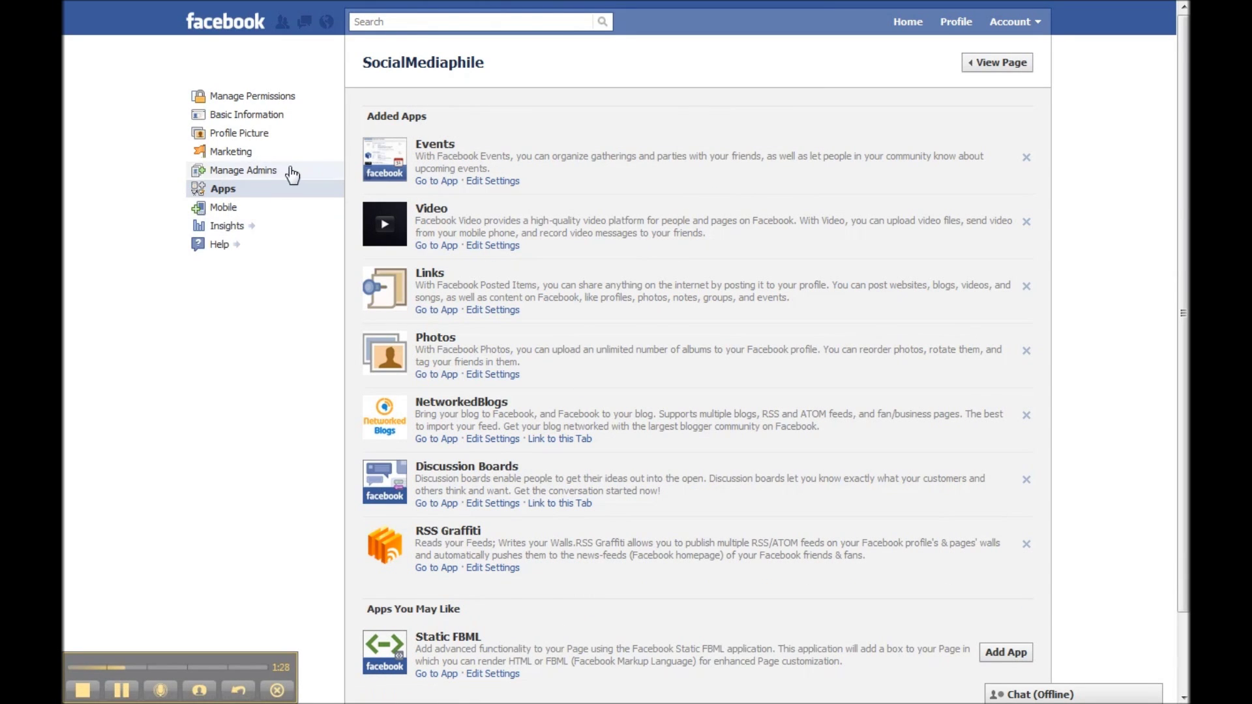
{"action": "left_click", "coordinate": [984, 65]}
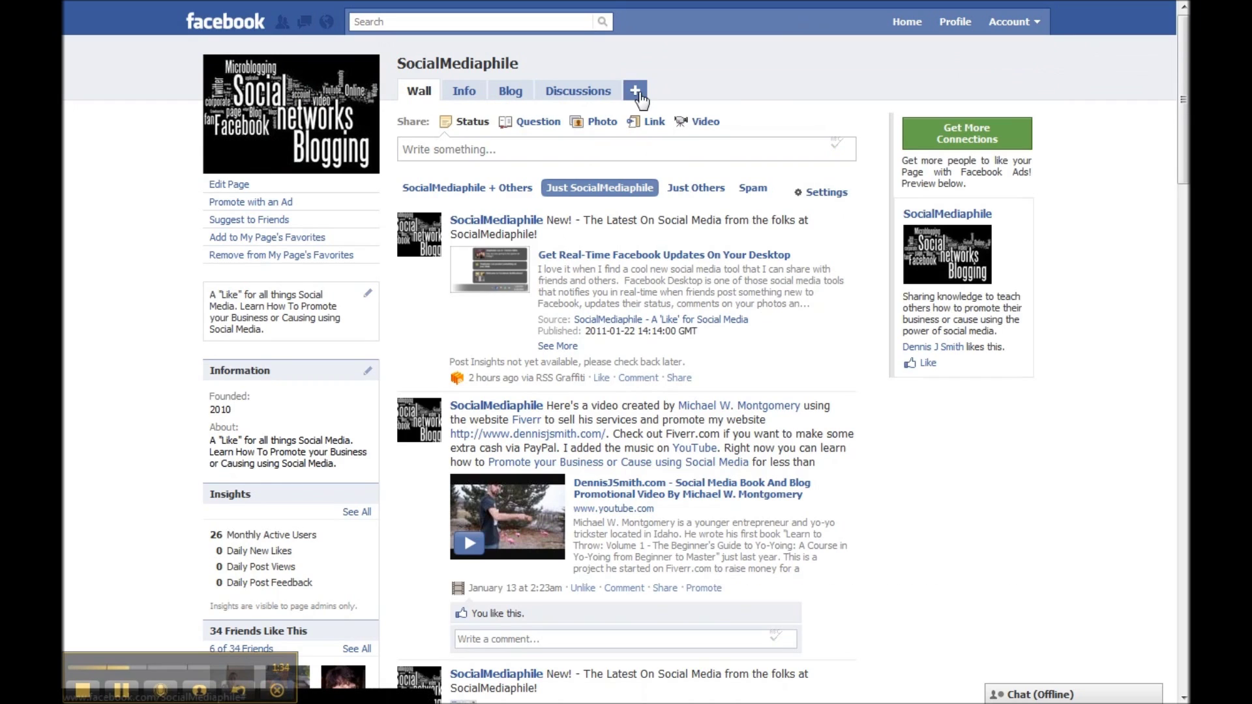
Look at the list of tabs that can be added, then dismiss it.
{"action": "left_click", "coordinate": [638, 95]}
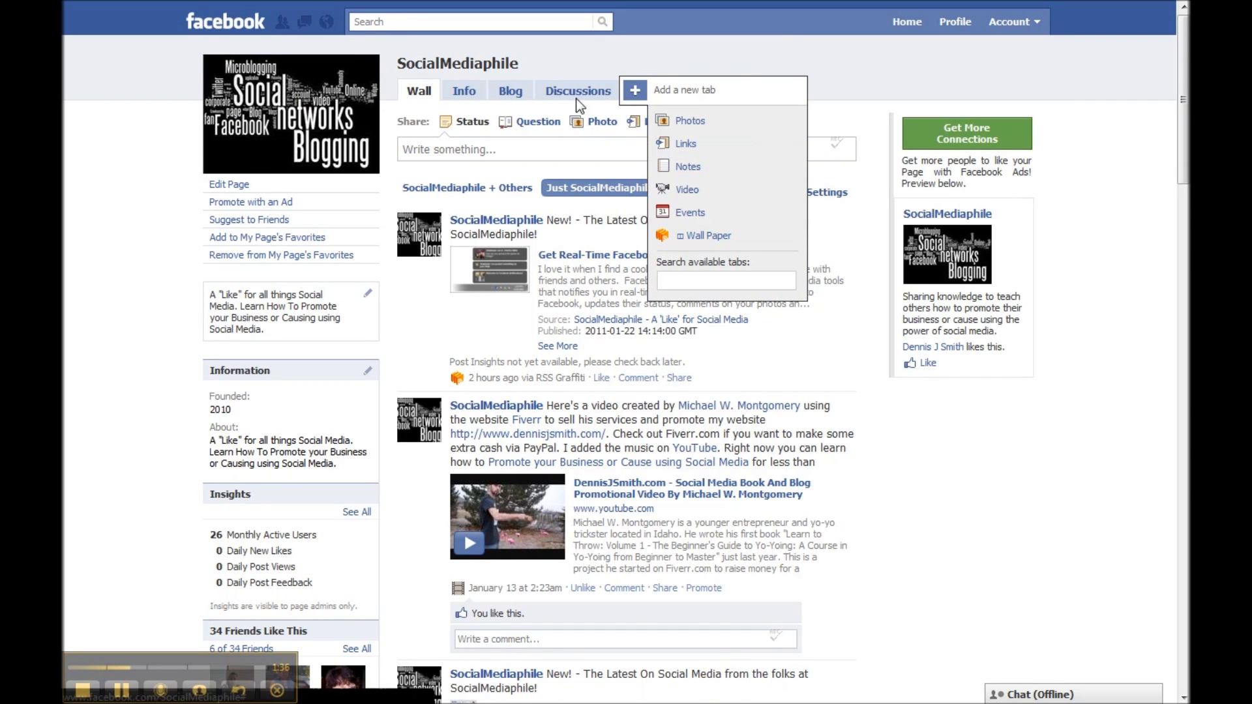
{"action": "right_click", "coordinate": [121, 206]}
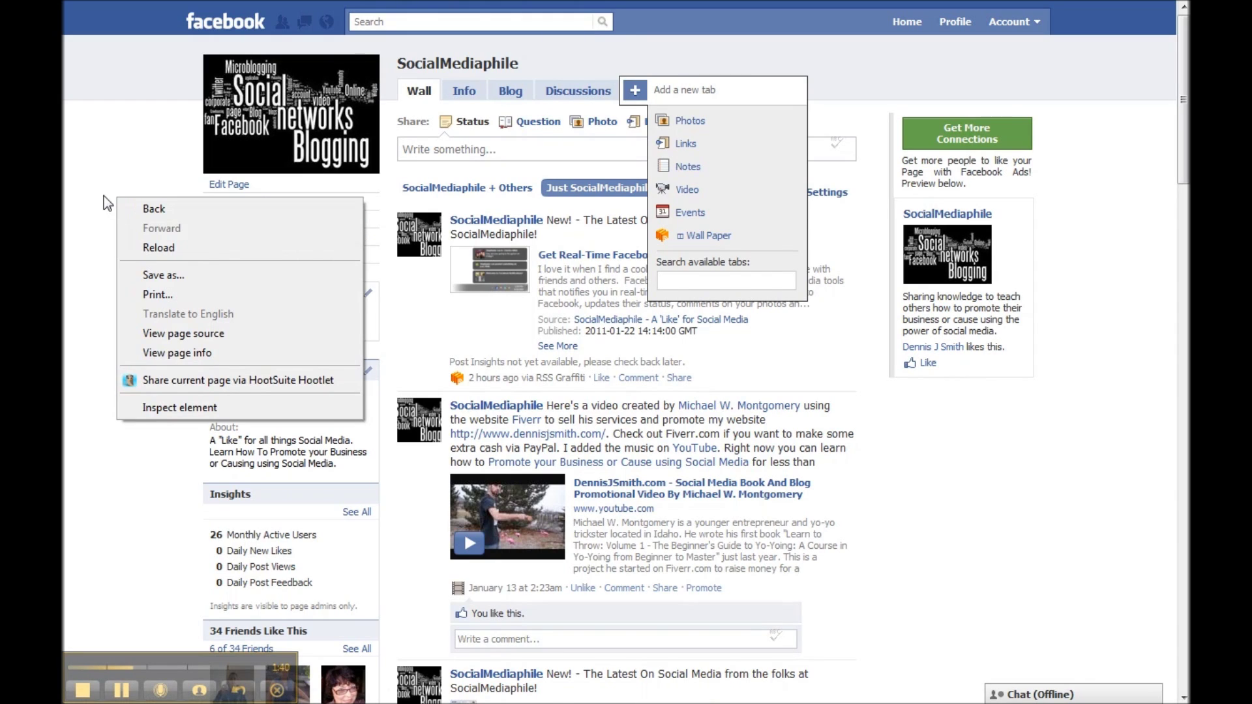
{"action": "left_click", "coordinate": [107, 204]}
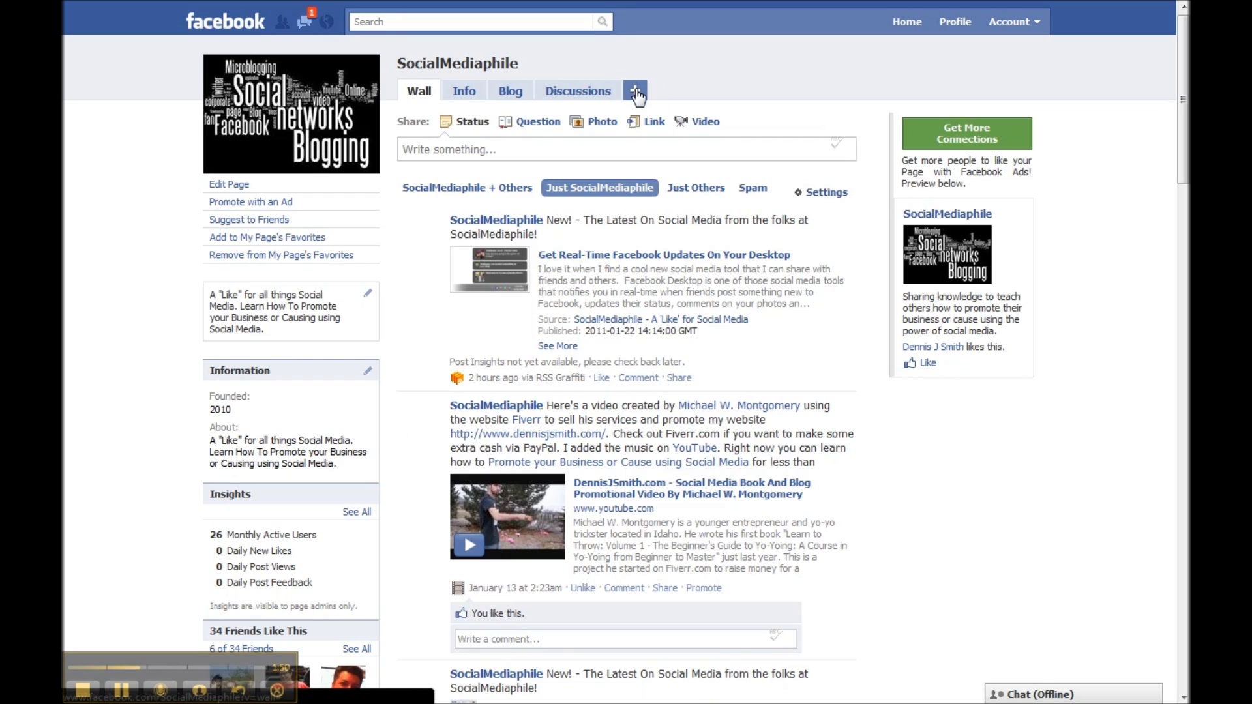
Add the Video tab from the now Notes-free list and reload the page.
{"action": "left_click", "coordinate": [635, 89]}
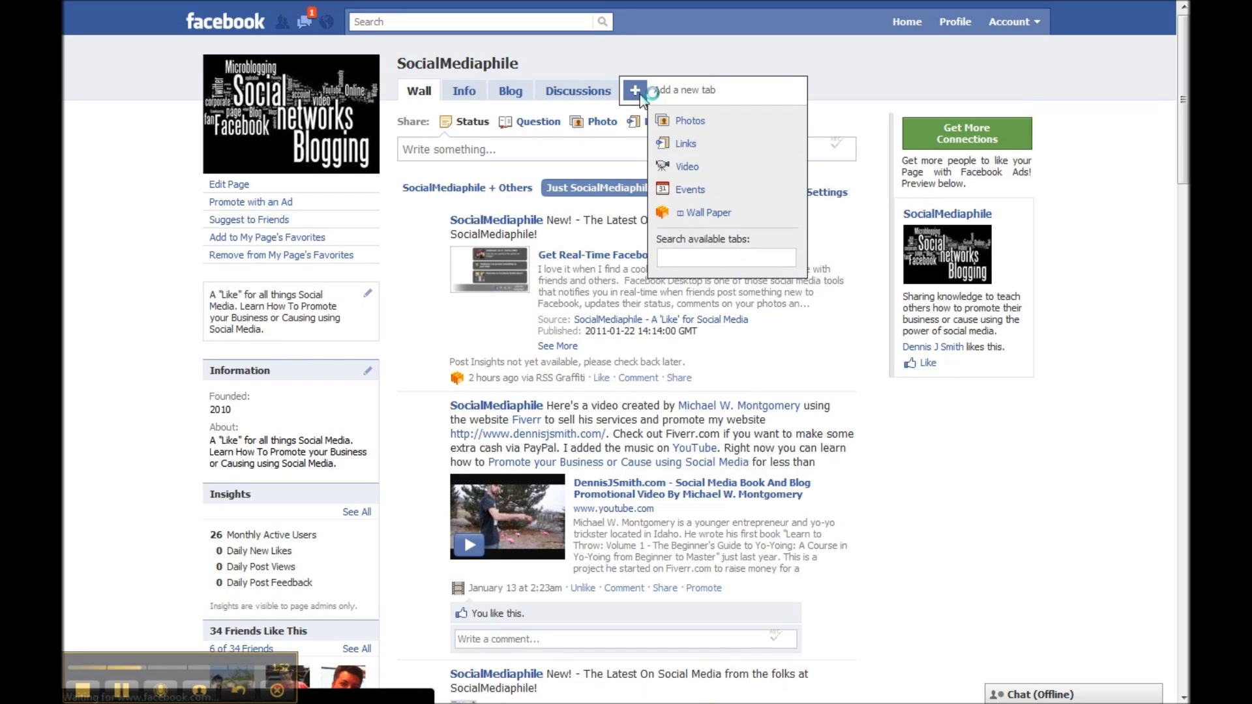
{"action": "left_click", "coordinate": [684, 170]}
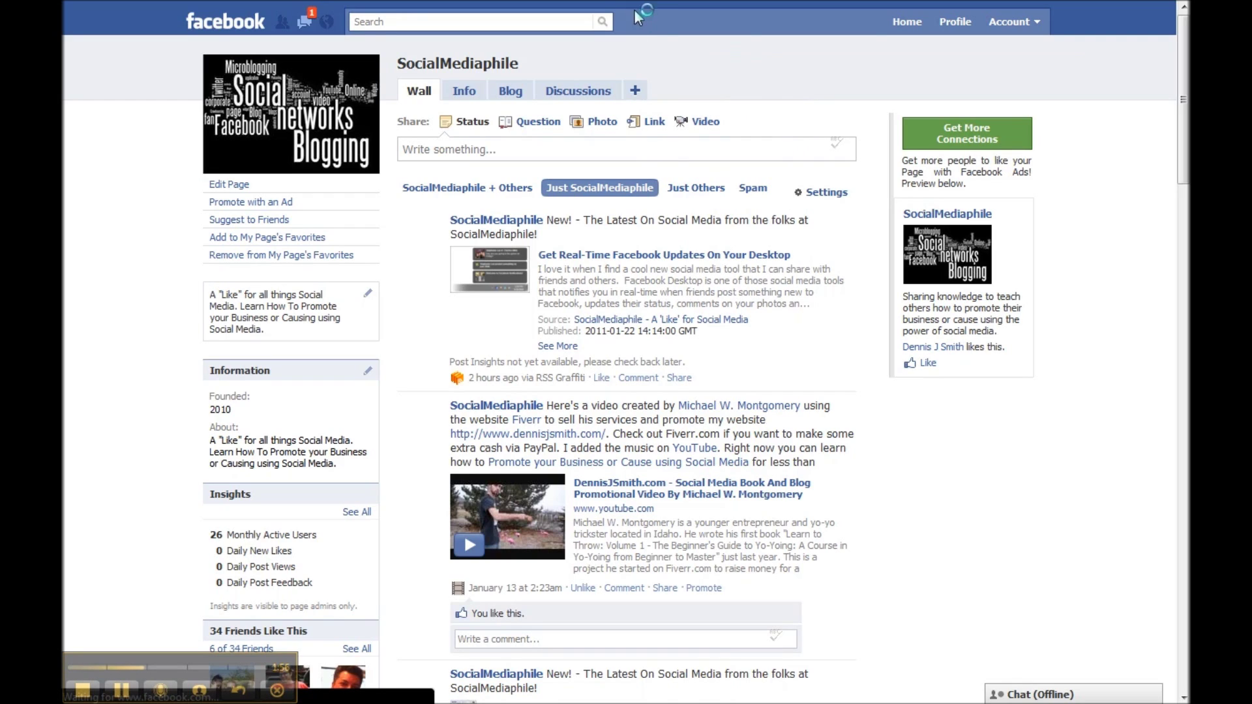
{"action": "right_click", "coordinate": [687, 74]}
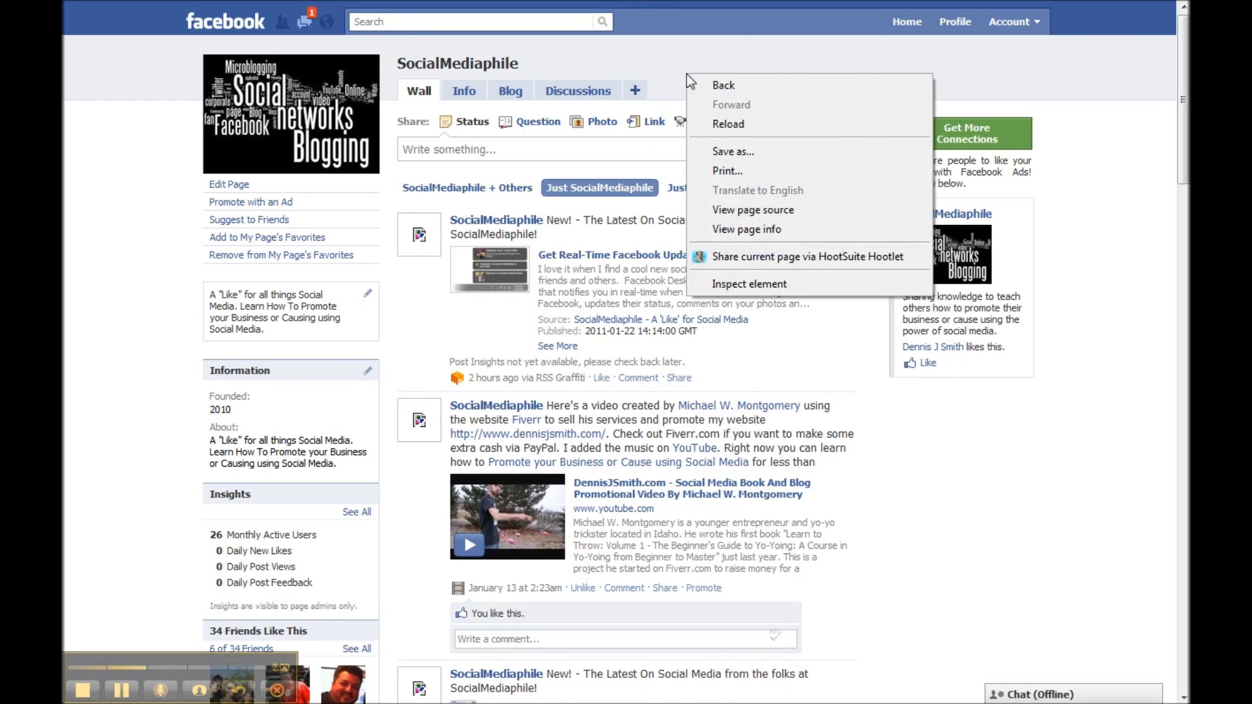
{"action": "left_click", "coordinate": [735, 125]}
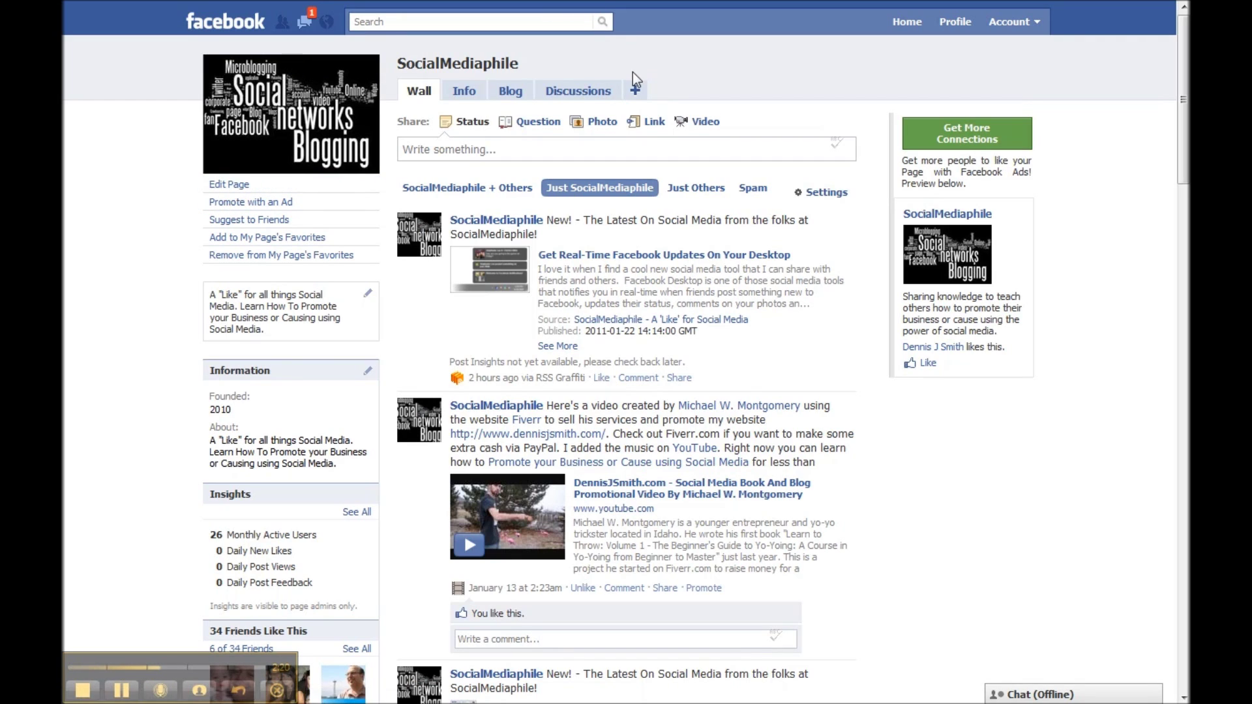
Reach the All Apps directory through Edit Page > Apps > Browse more applications.
{"action": "left_click", "coordinate": [636, 91]}
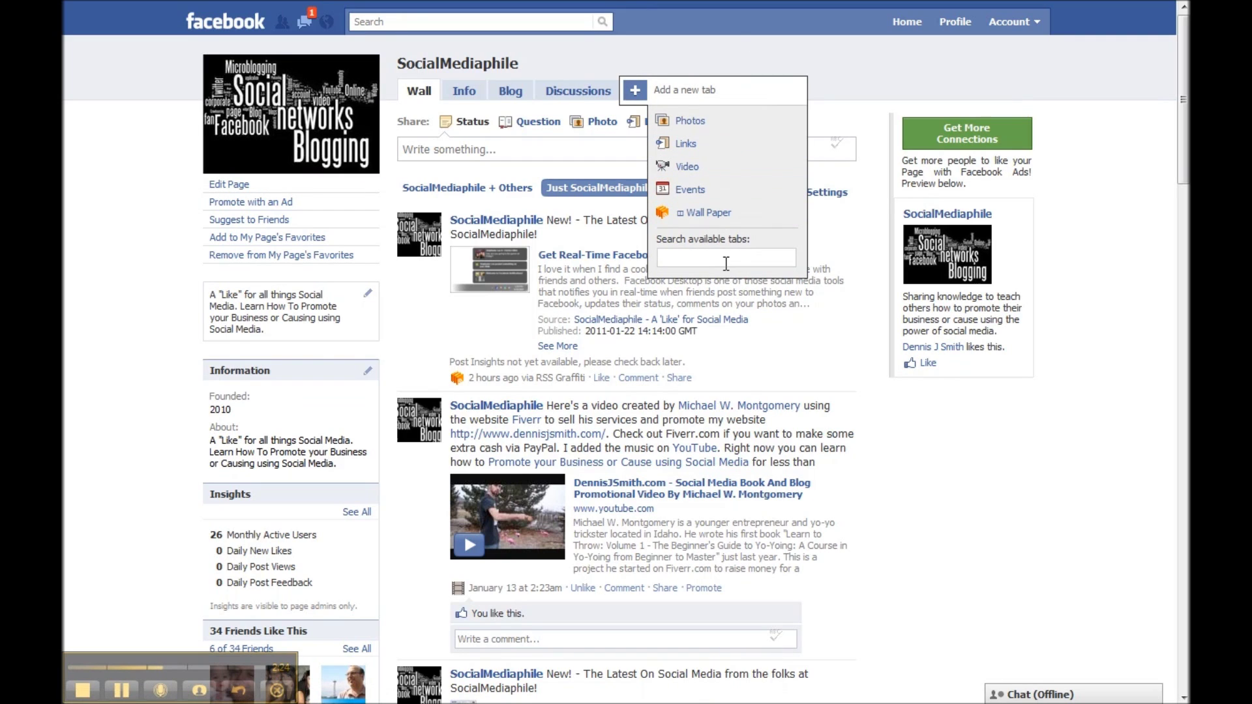
{"action": "left_click", "coordinate": [726, 258]}
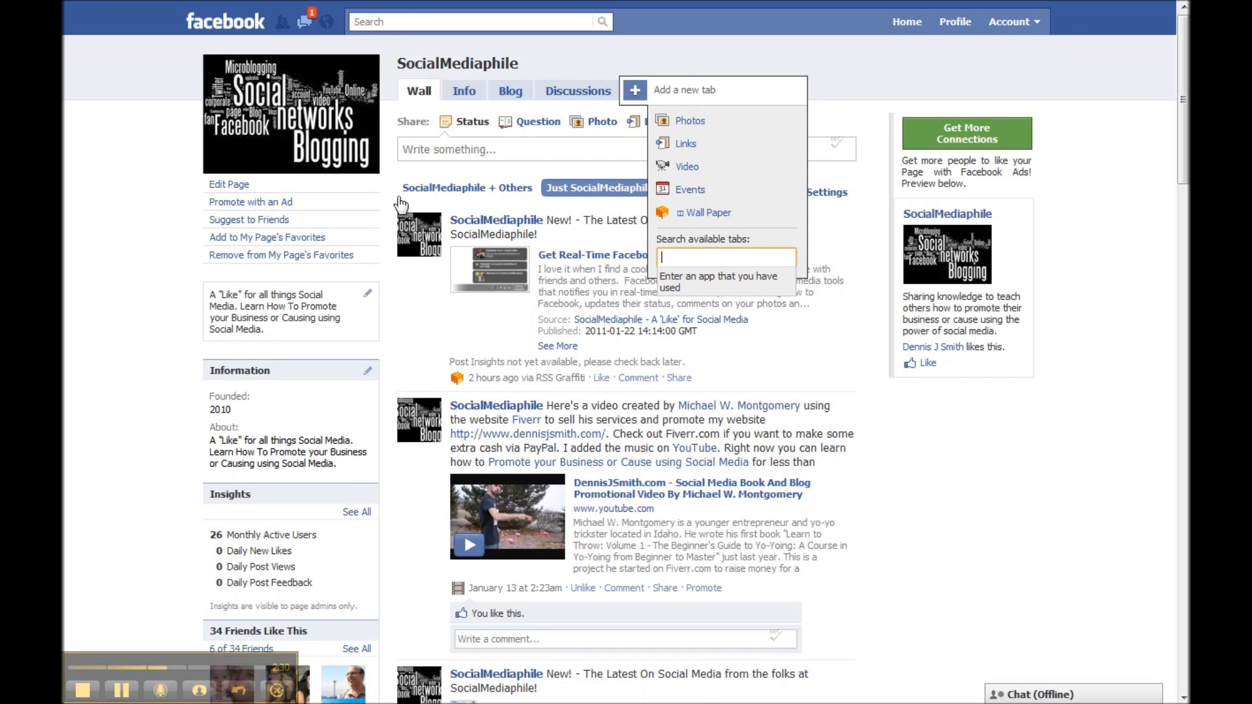
{"action": "left_click", "coordinate": [217, 186]}
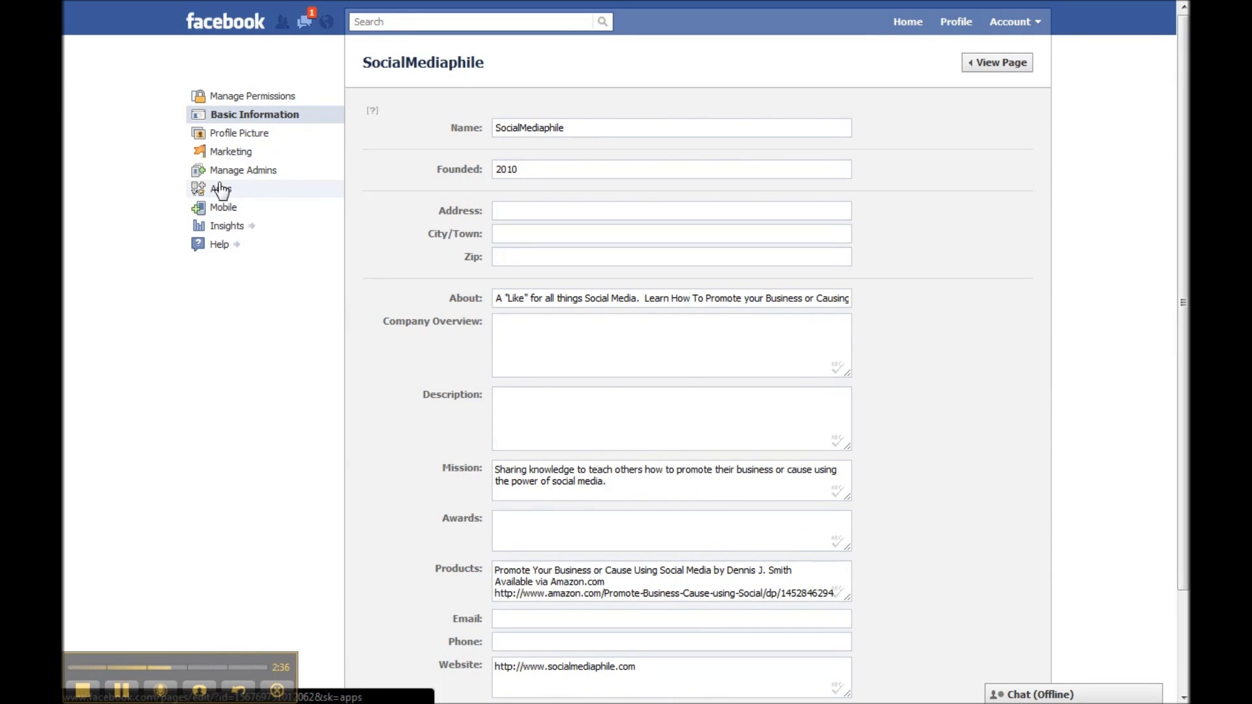
{"action": "left_click", "coordinate": [221, 189]}
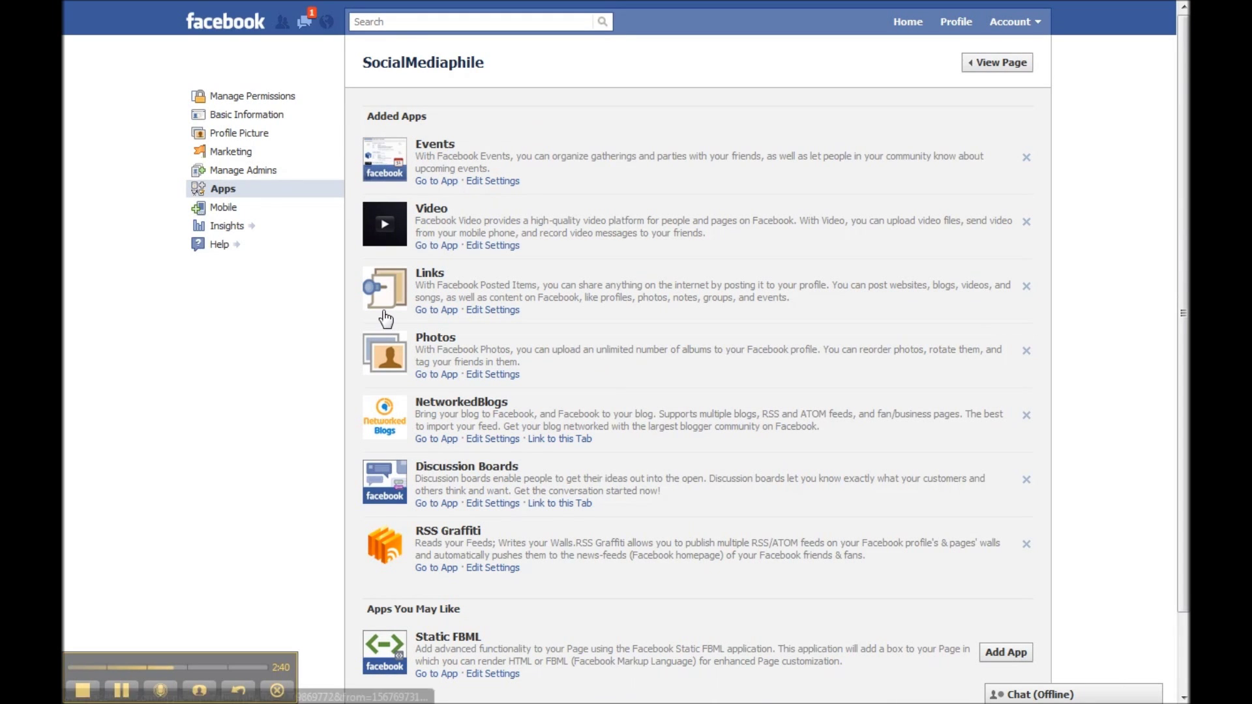
{"action": "scroll", "coordinate": [384, 318], "scroll_direction": "down", "scroll_amount": 3}
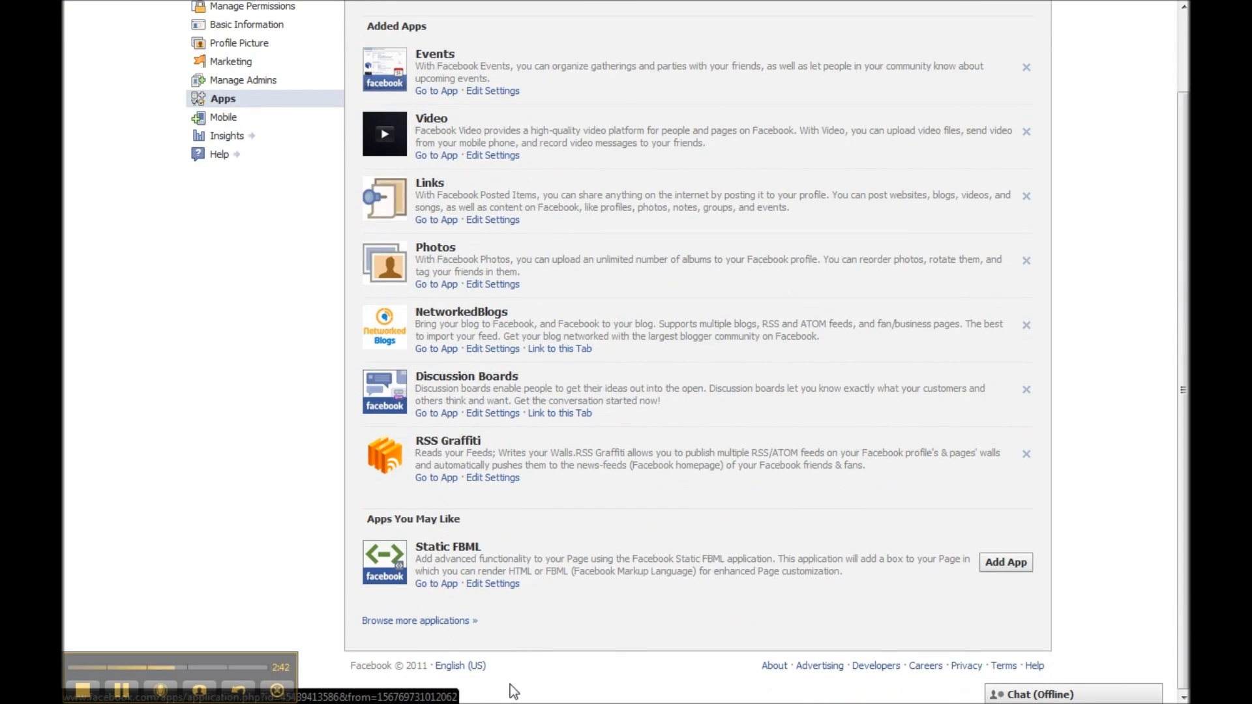
{"action": "left_click", "coordinate": [438, 623]}
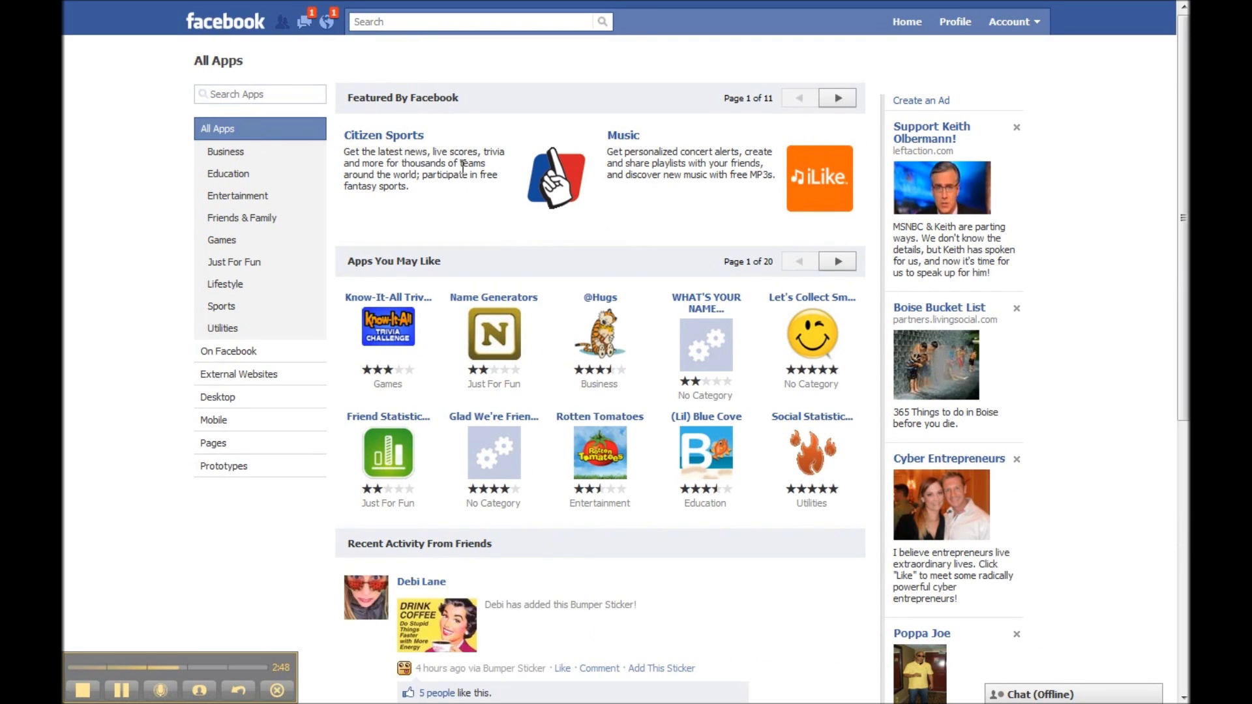
Search apps for 'notes', filter to On Facebook > Utilities, and open Notes by Facebook.
{"action": "left_click", "coordinate": [307, 96]}
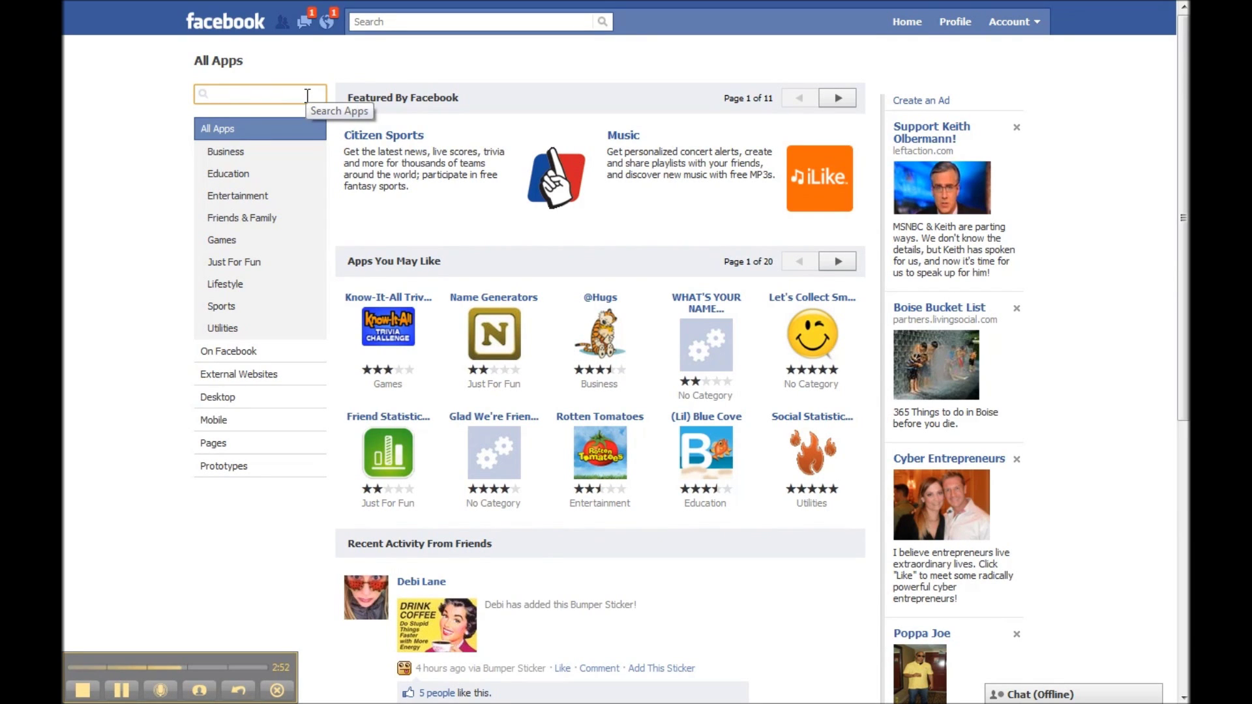
{"action": "type", "text": "notes"}
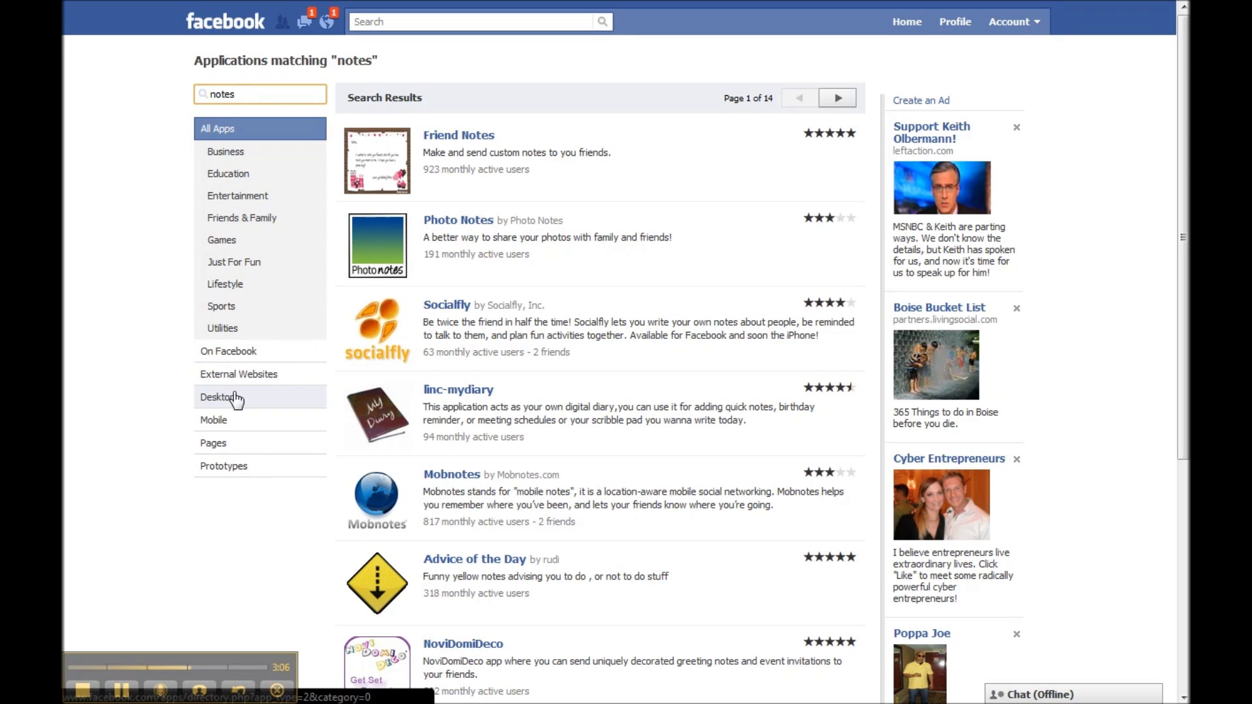
{"action": "left_click", "coordinate": [239, 353]}
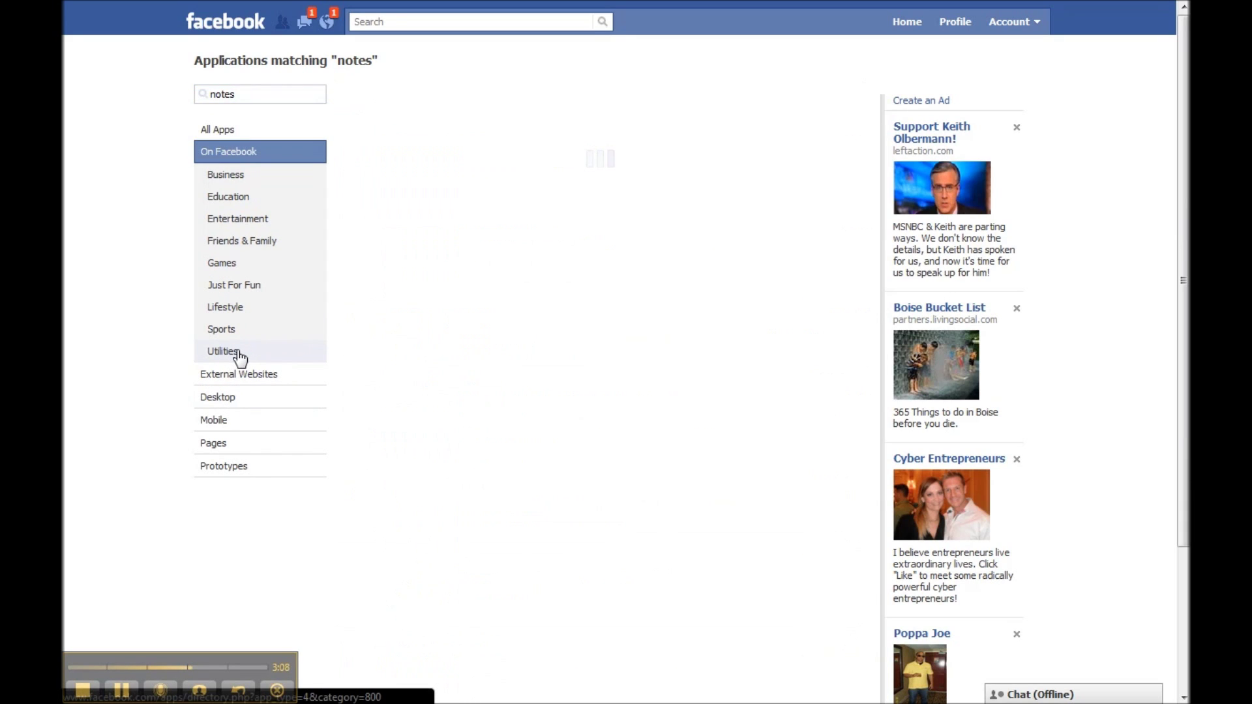
{"action": "left_click", "coordinate": [238, 352]}
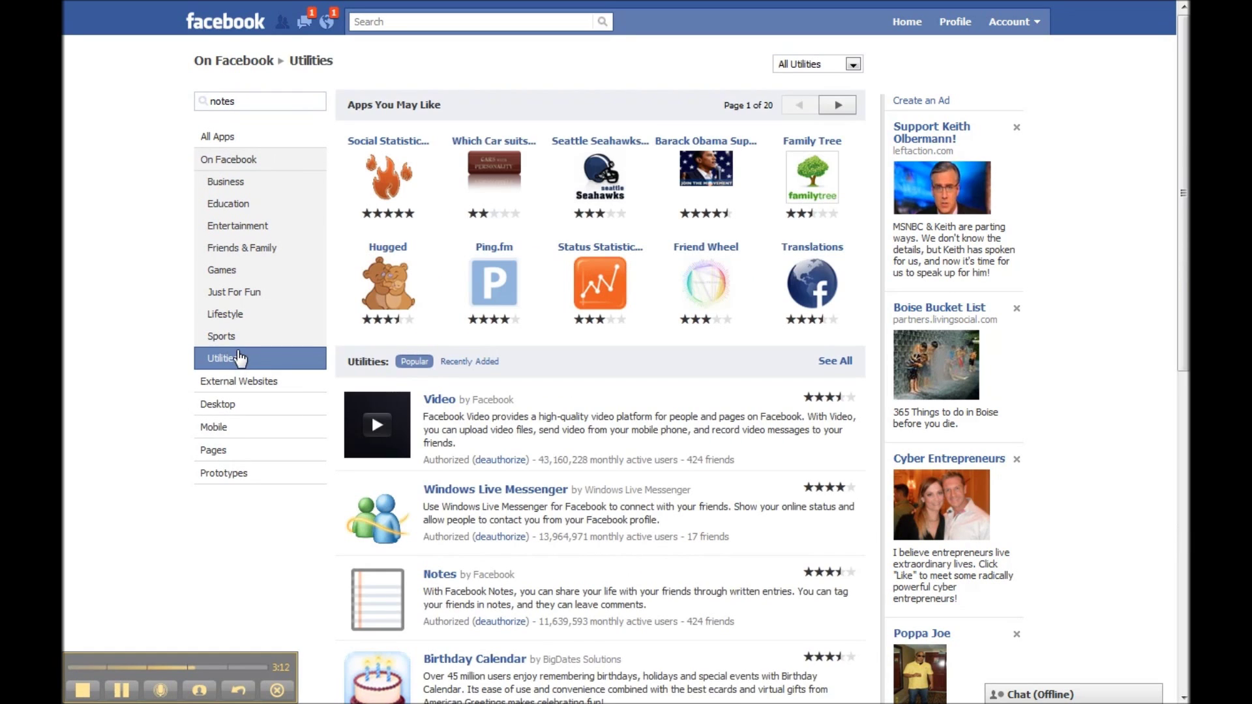
{"action": "left_click", "coordinate": [452, 576]}
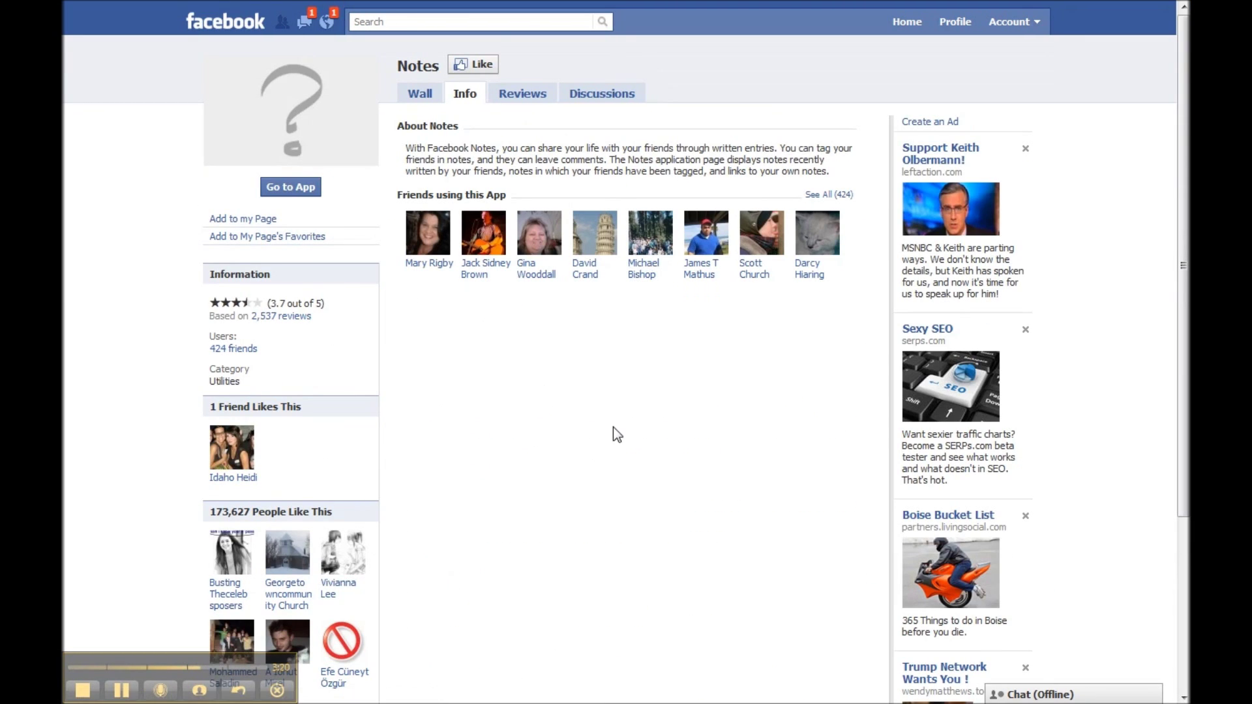
Add the Notes app to the SocialMediaphile page and close the pages list.
{"action": "left_click", "coordinate": [253, 219]}
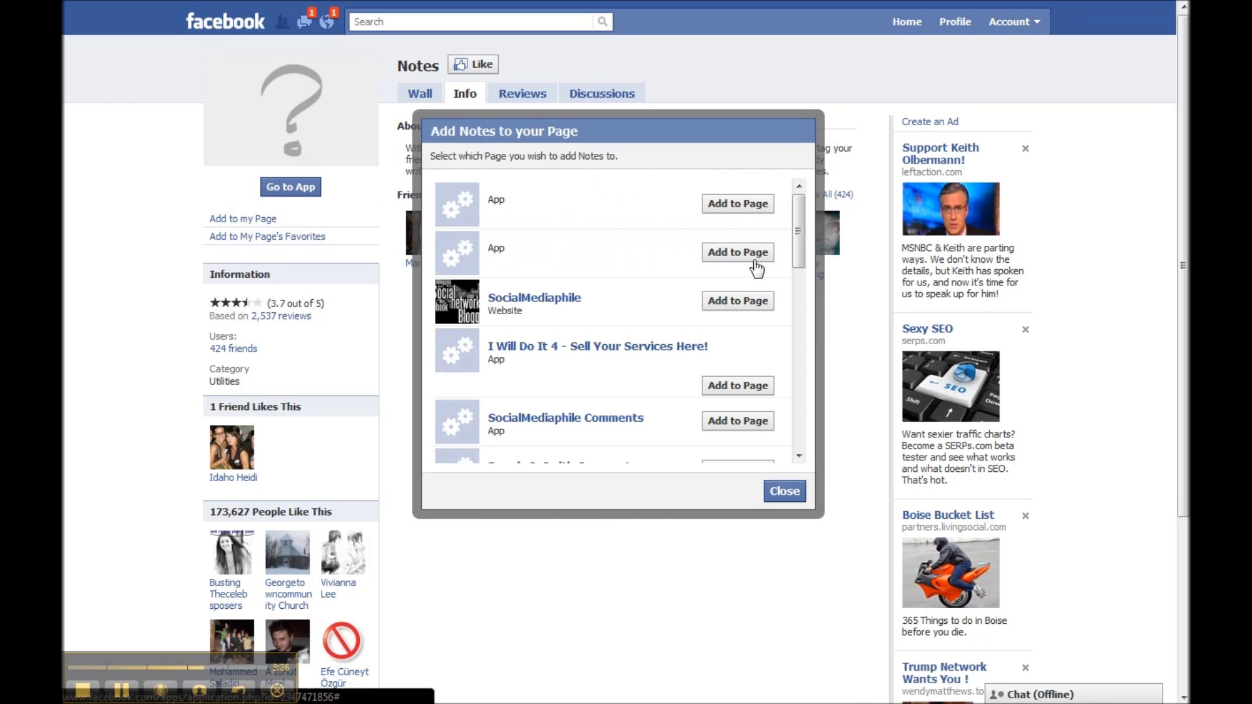
{"action": "left_click", "coordinate": [739, 301]}
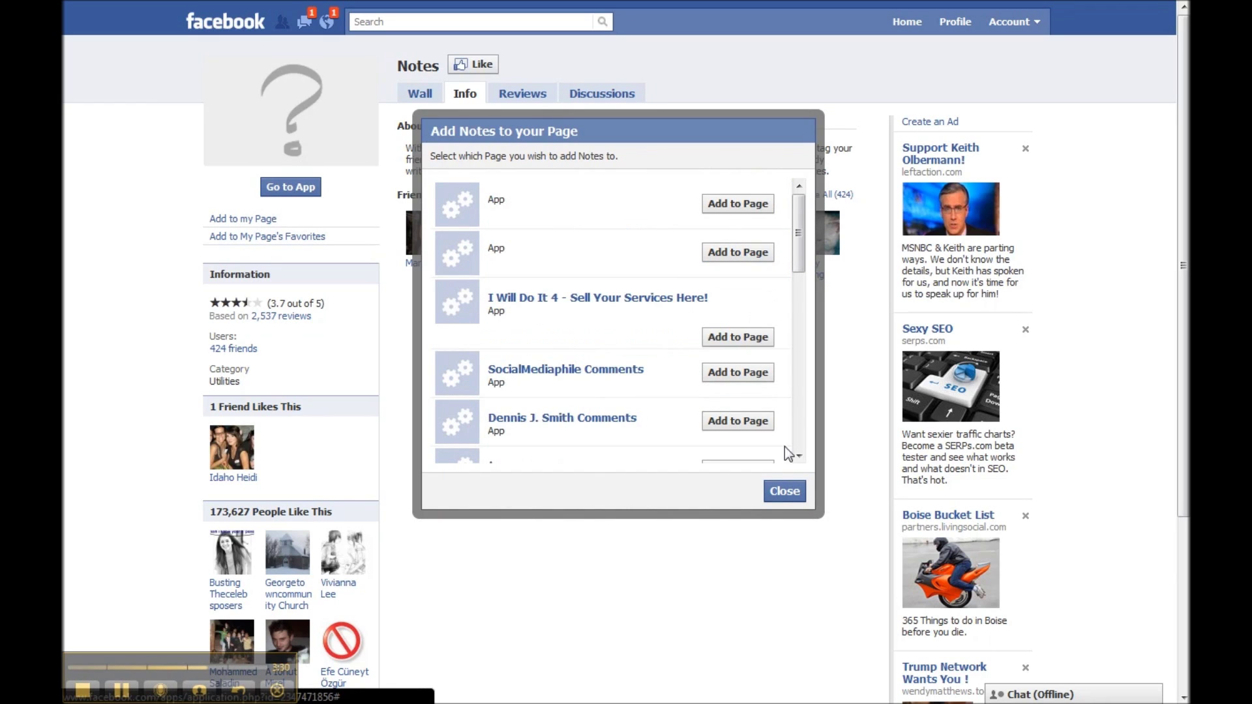
{"action": "left_click", "coordinate": [795, 493]}
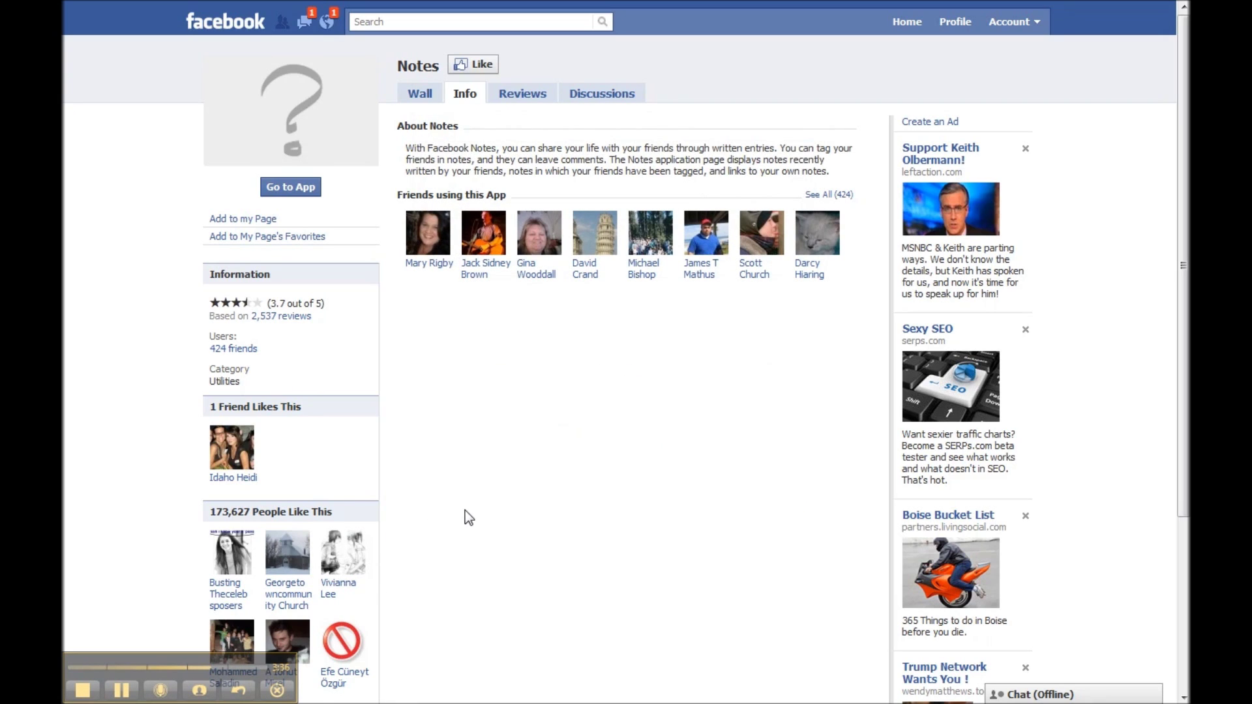
{"action": "left_click", "coordinate": [481, 26]}
Search 'Soc' to reach SocialMediaphile and open its restored Notes tab.
{"action": "type", "text": "Soc"}
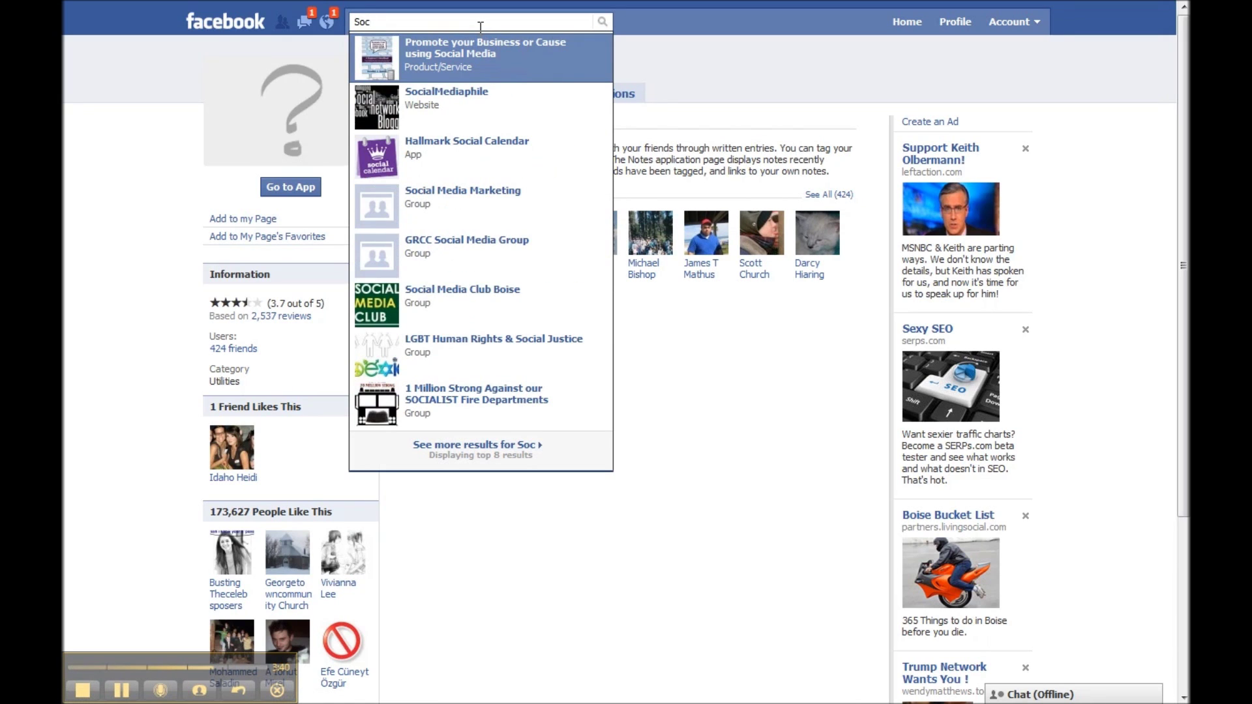
{"action": "left_click", "coordinate": [486, 109]}
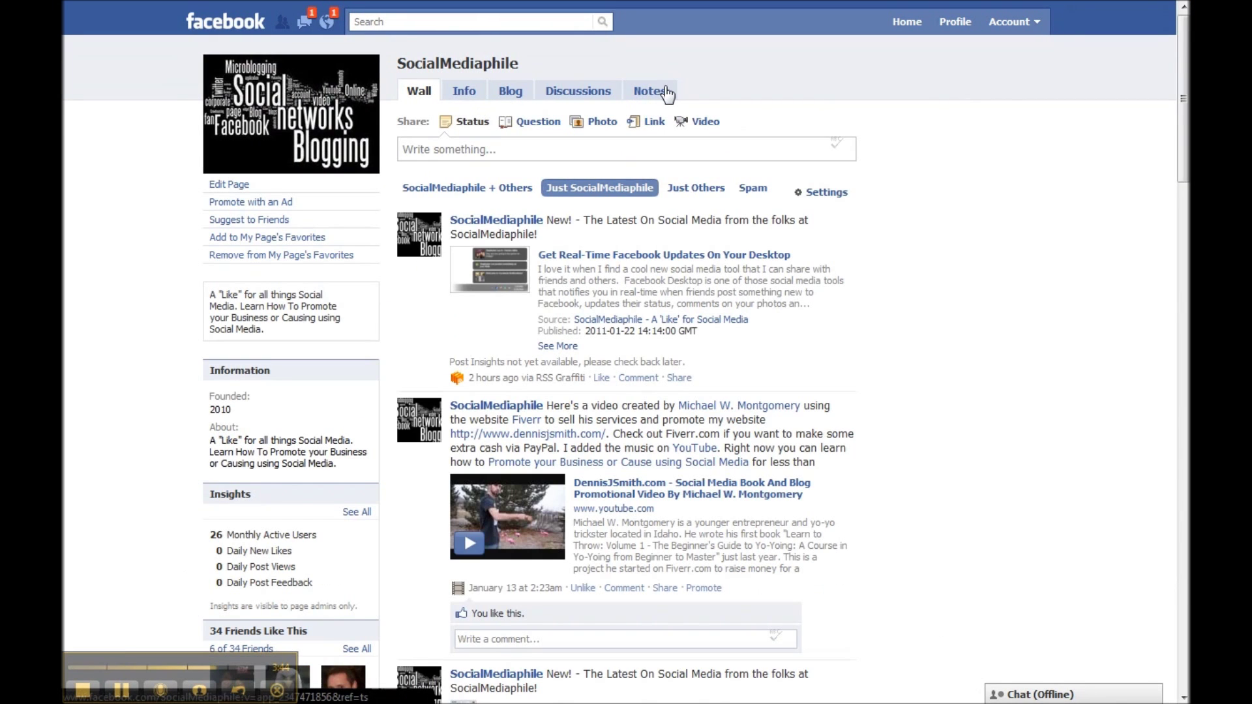
{"action": "left_click", "coordinate": [666, 93]}
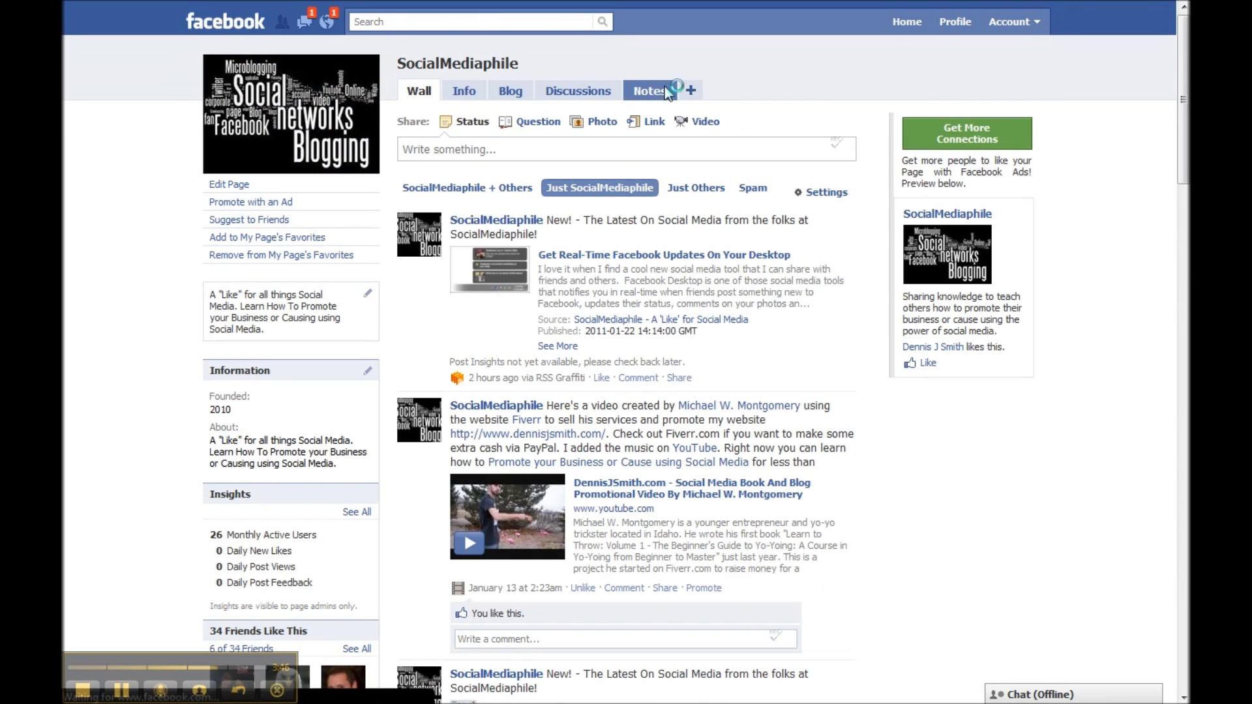